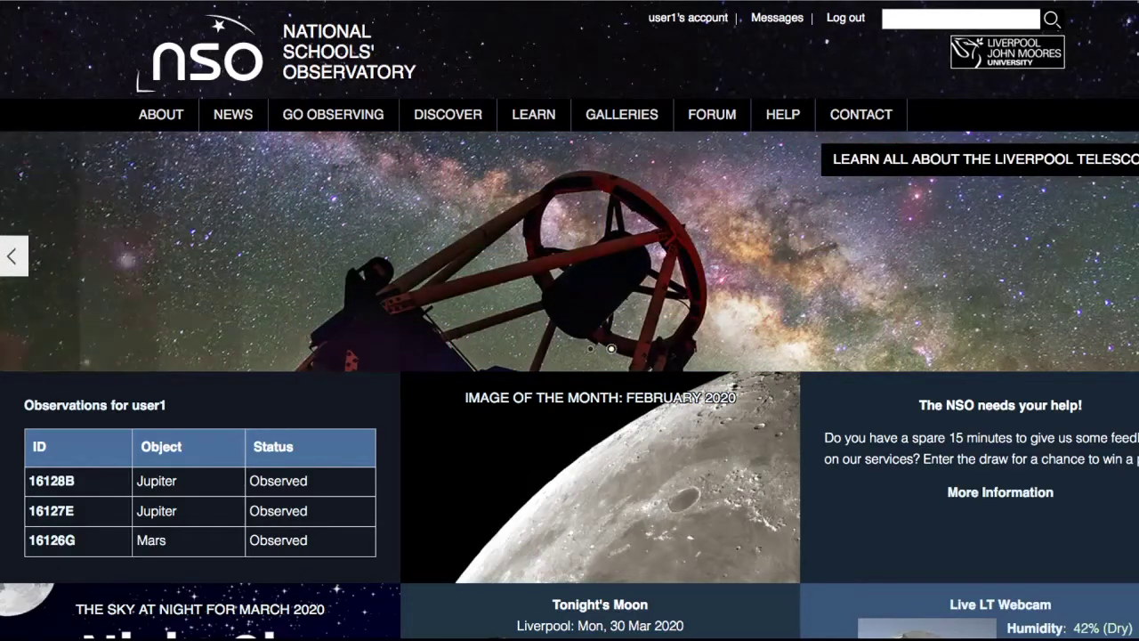
- Open the Archive of Observations and search it for observations taken for the Deep Sky observing programme
mouse_move(333, 114)
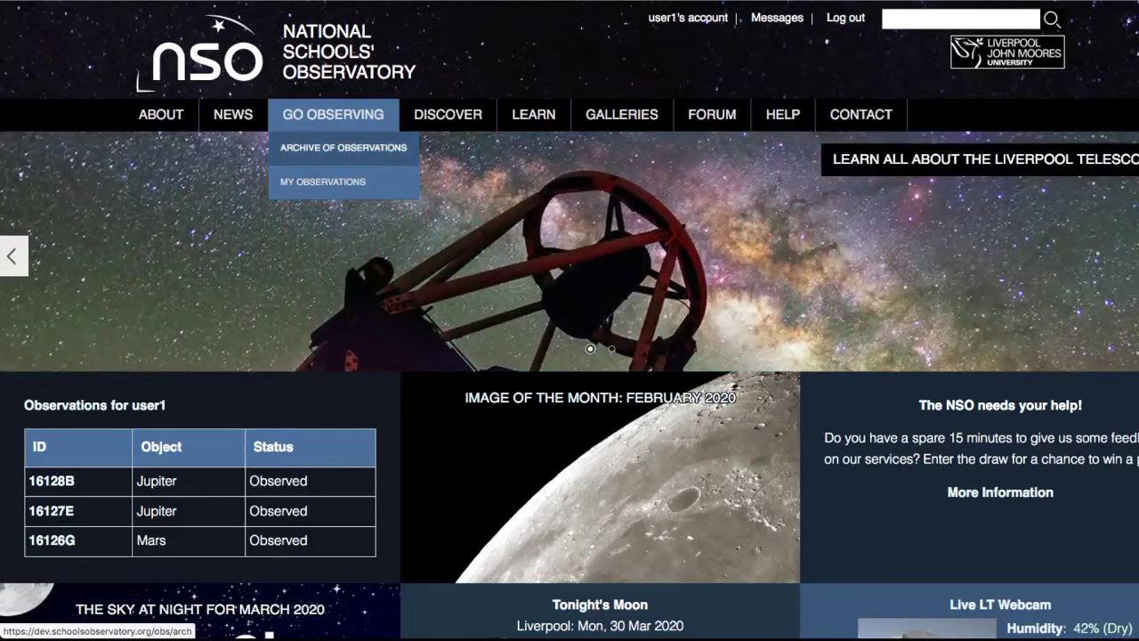
left_click(343, 147)
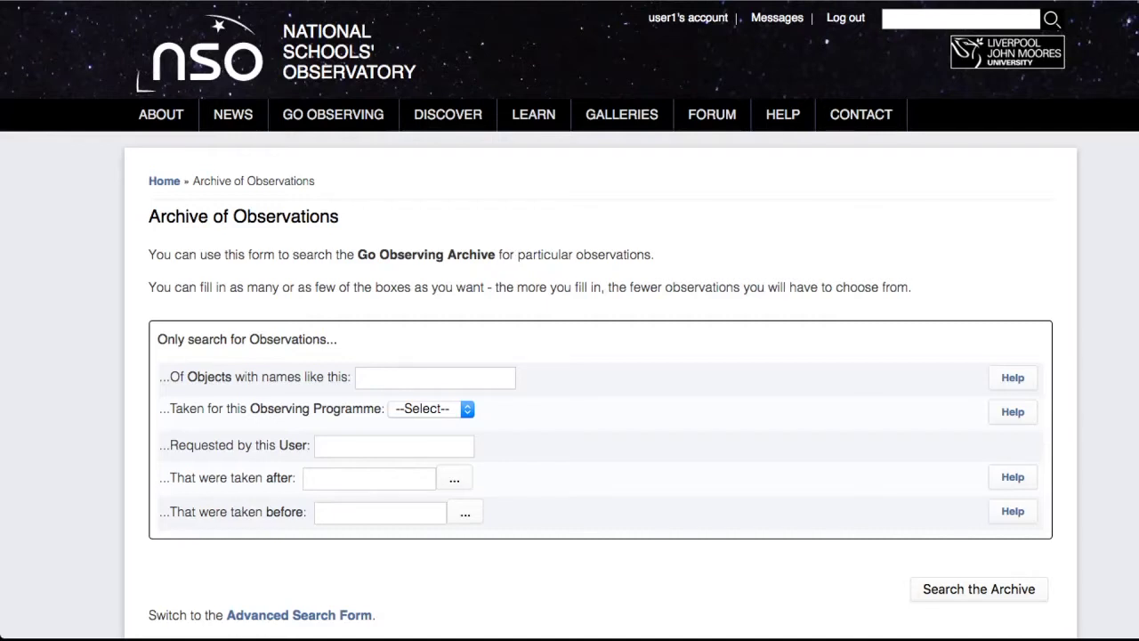
left_click(432, 410)
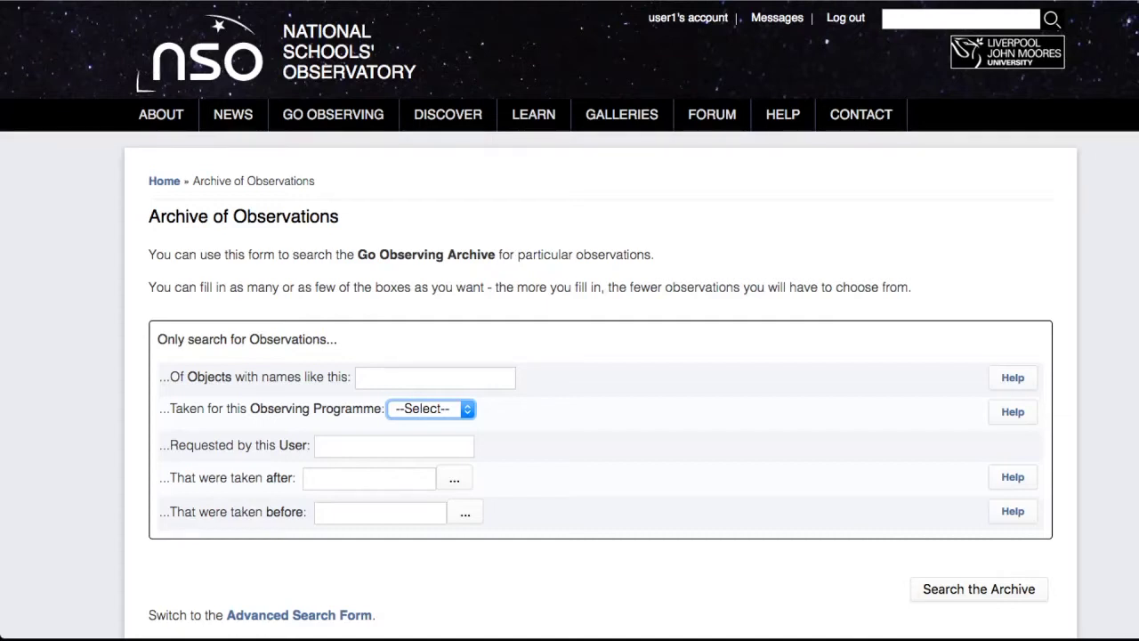
left_click(430, 409)
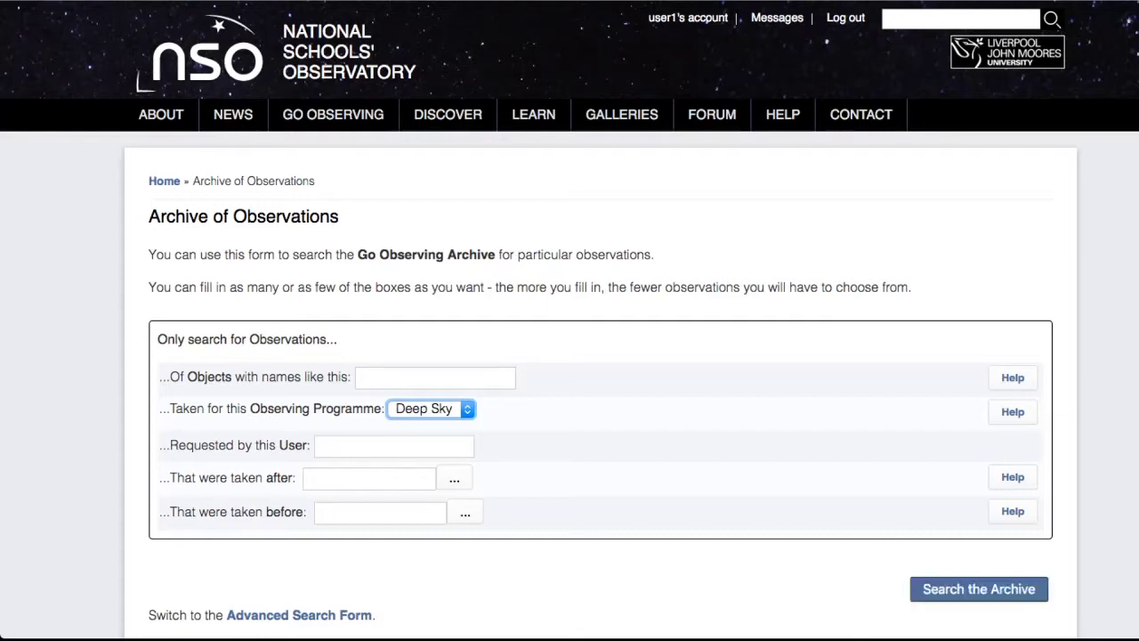
left_click(979, 589)
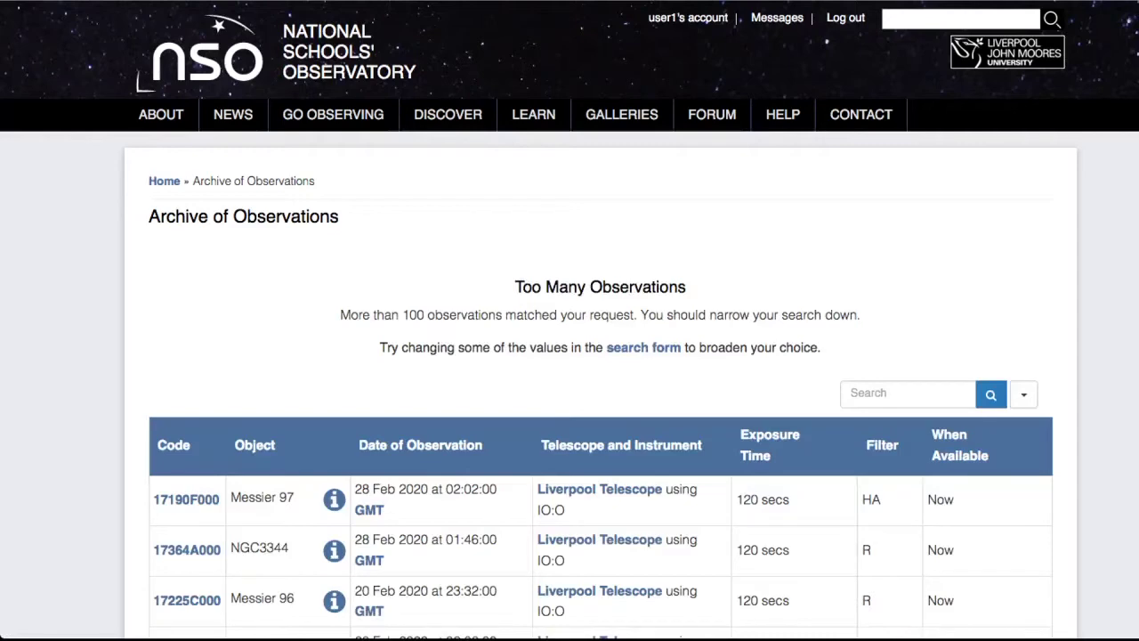
- Open the object information for Messier 97 from the list of Deep Sky observations
scroll(569, 356, "down", 3)
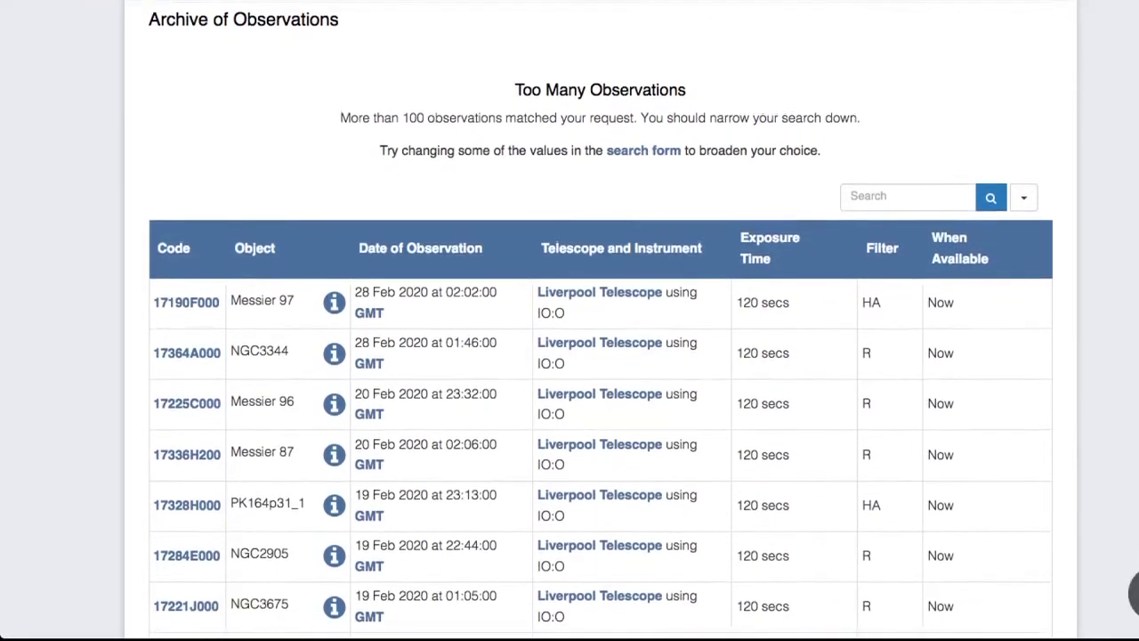
scroll(570, 356, "down", 3)
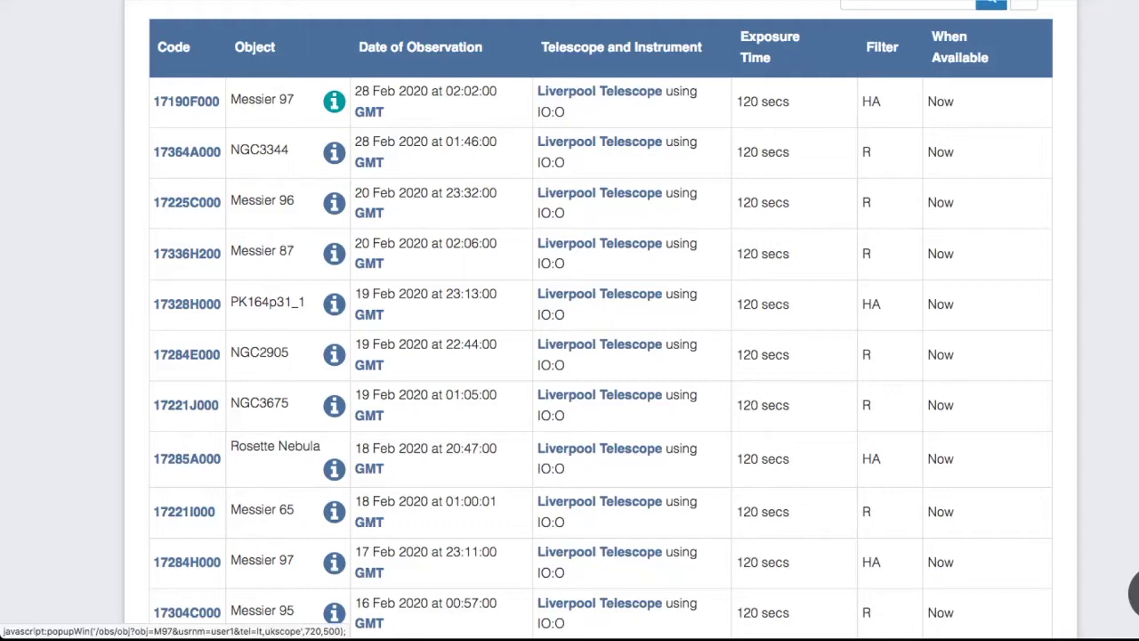
left_click(333, 101)
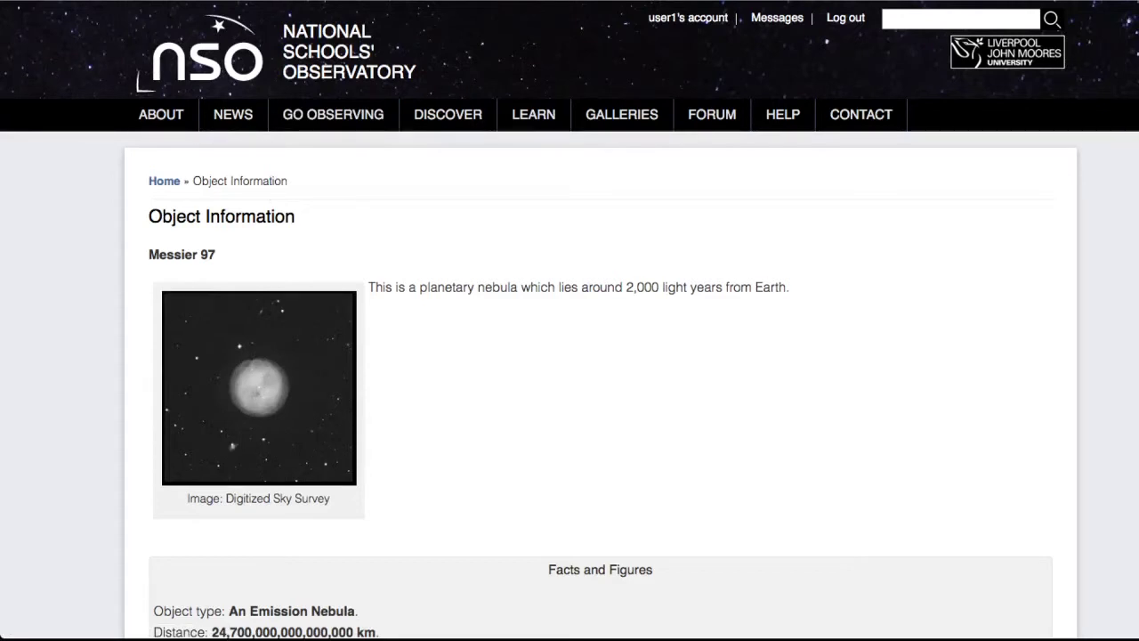
- Return to the Deep Sky results and open the object information for the Rosette Nebula
scroll(569, 356, "down", 10)
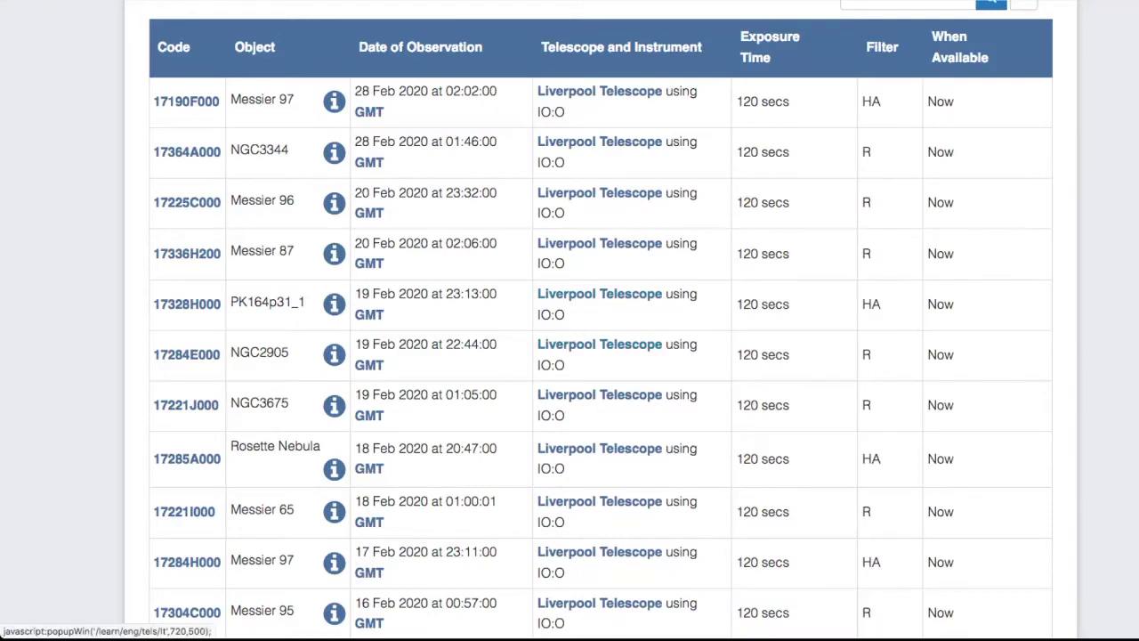
scroll(601, 320, "down", 5)
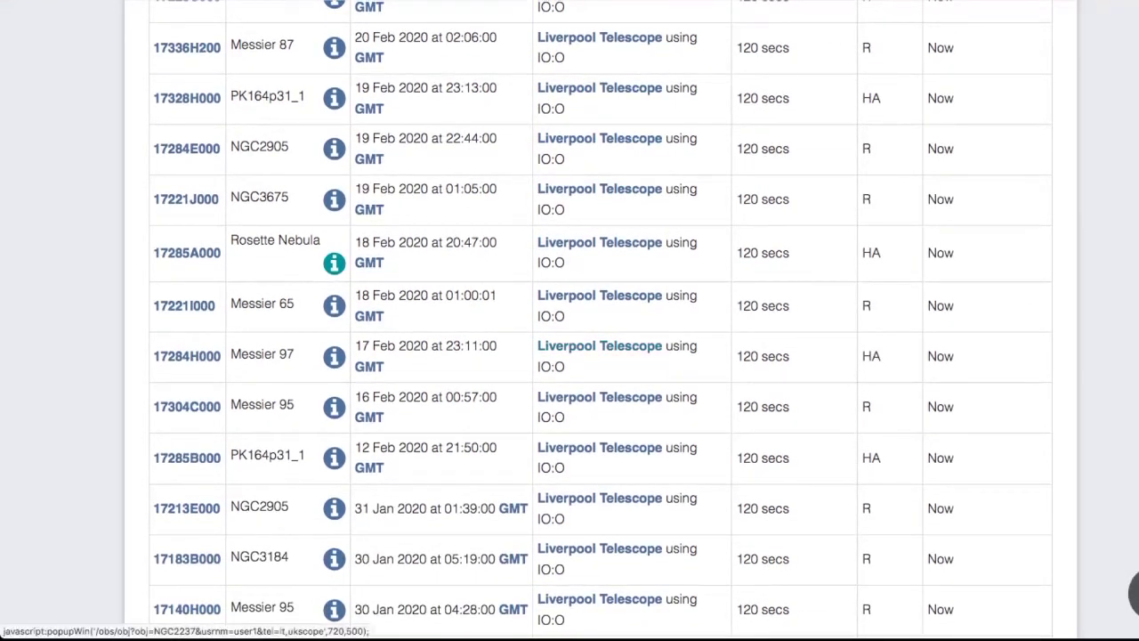
left_click(334, 263)
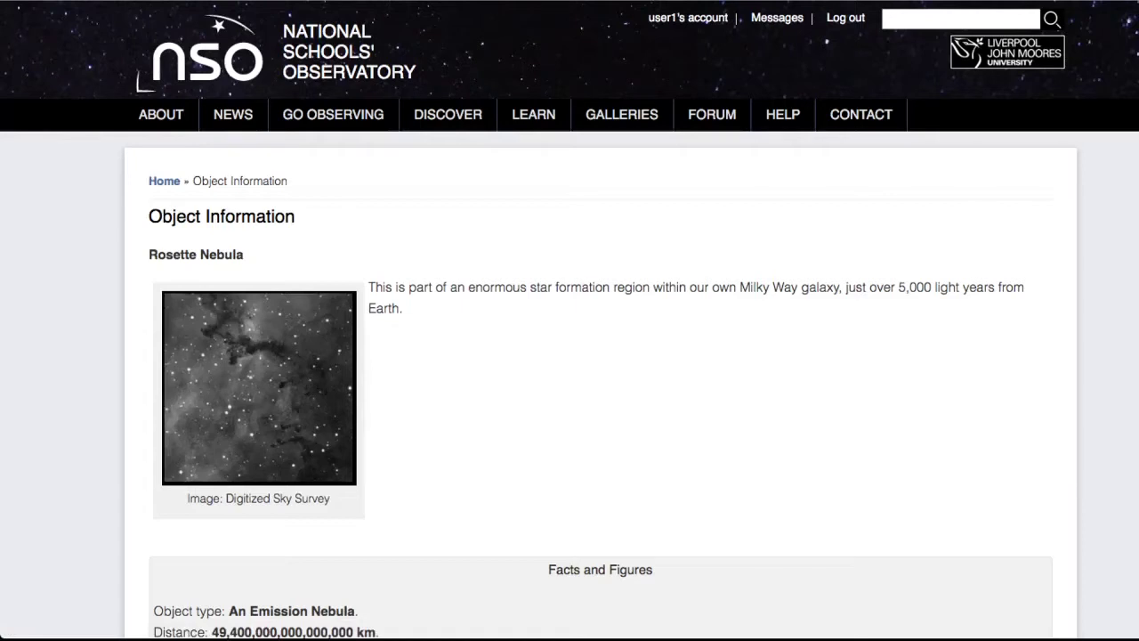
- Go back to the observation archive's search form and search for objects with names like "rosette"
mouse_move(332, 114)
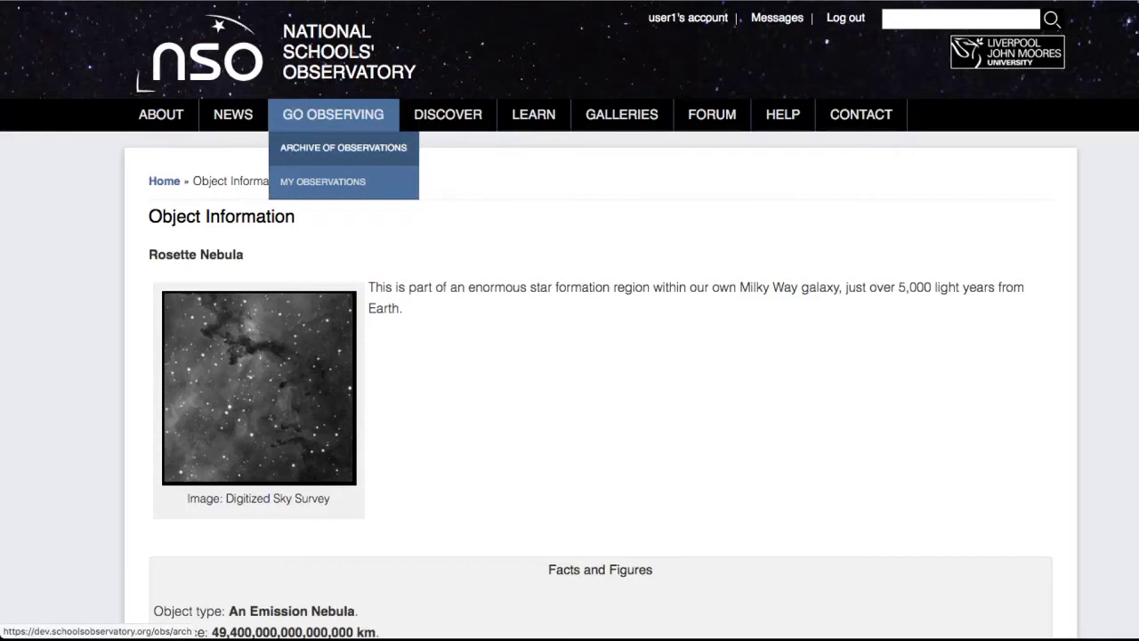
left_click(343, 147)
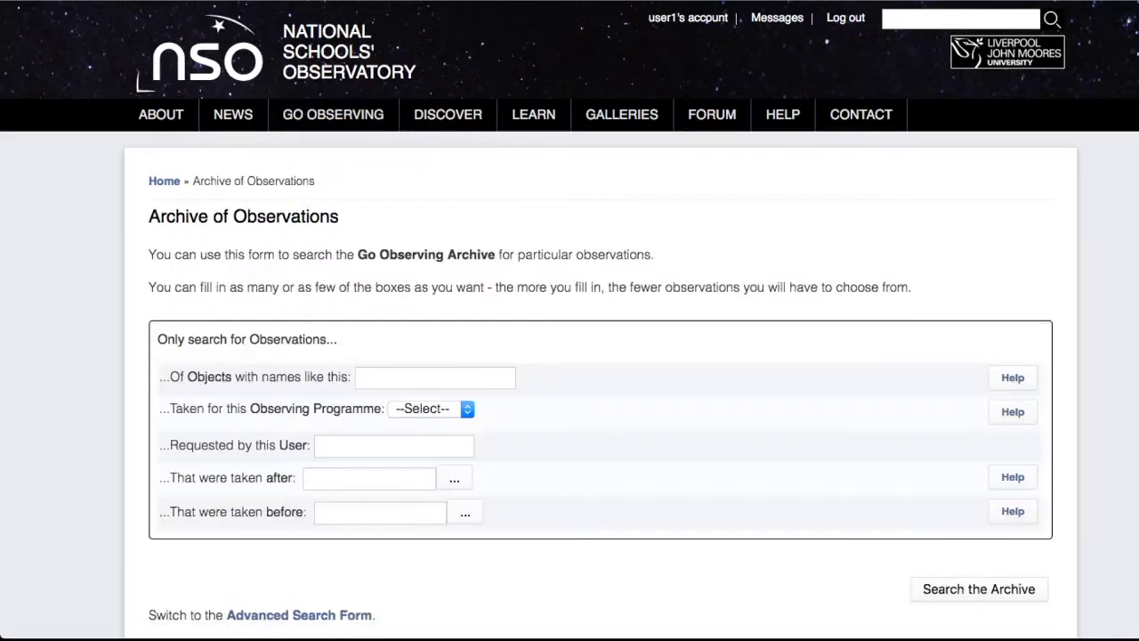
left_click(434, 377)
type("r")
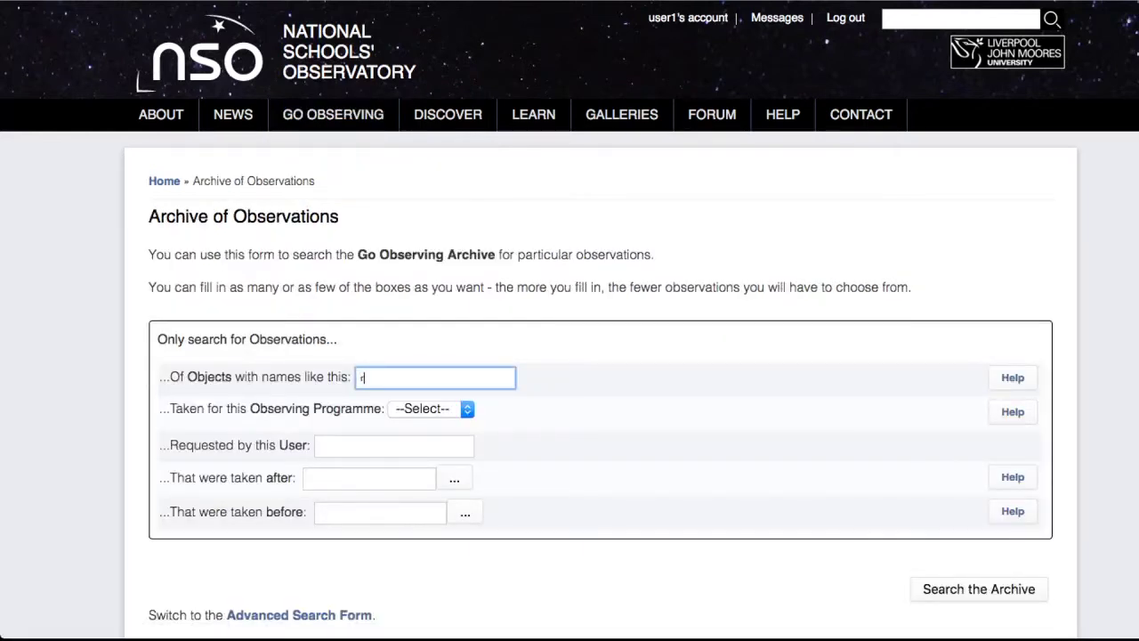
type("osette")
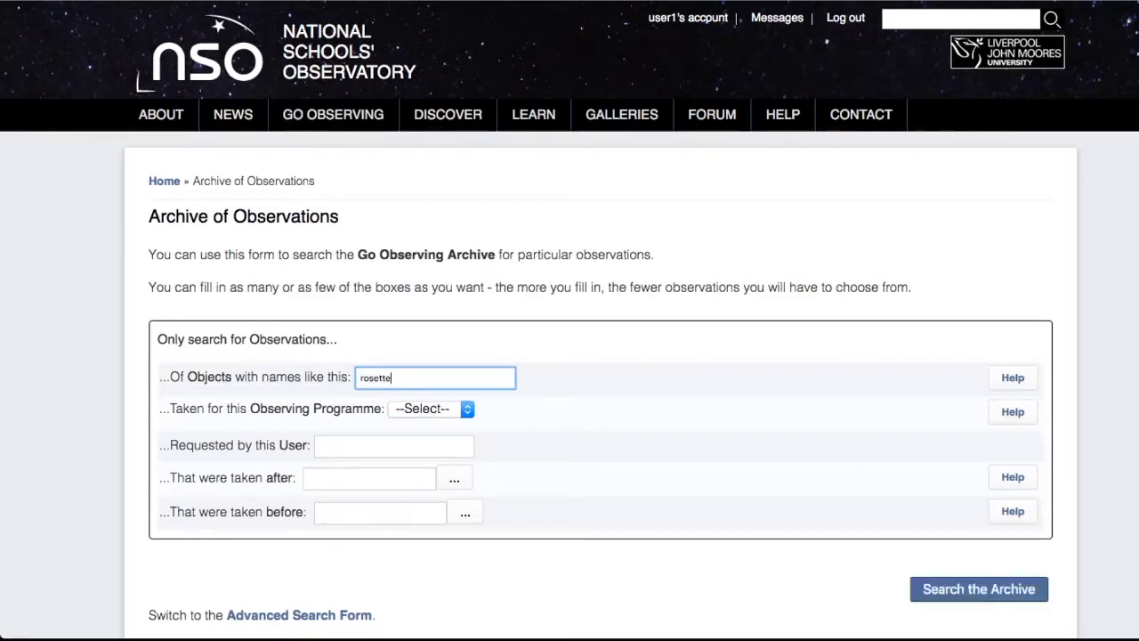
left_click(979, 589)
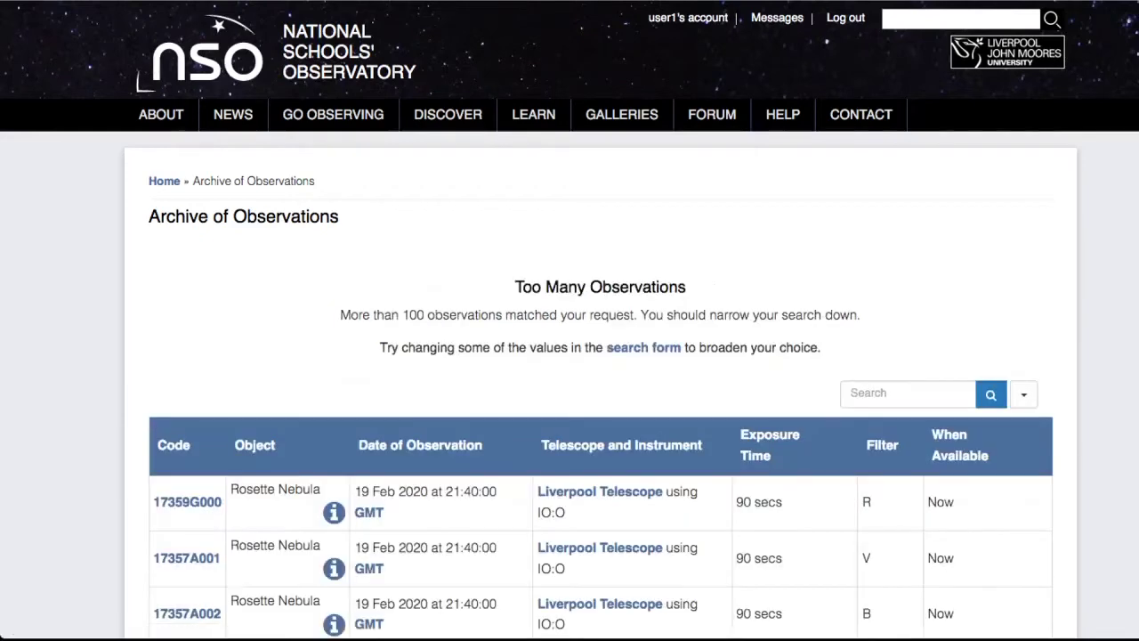
- Open Rosette Nebula observation 17359G000 from the results and view its image, observing details and help options
scroll(569, 356, "down", 5)
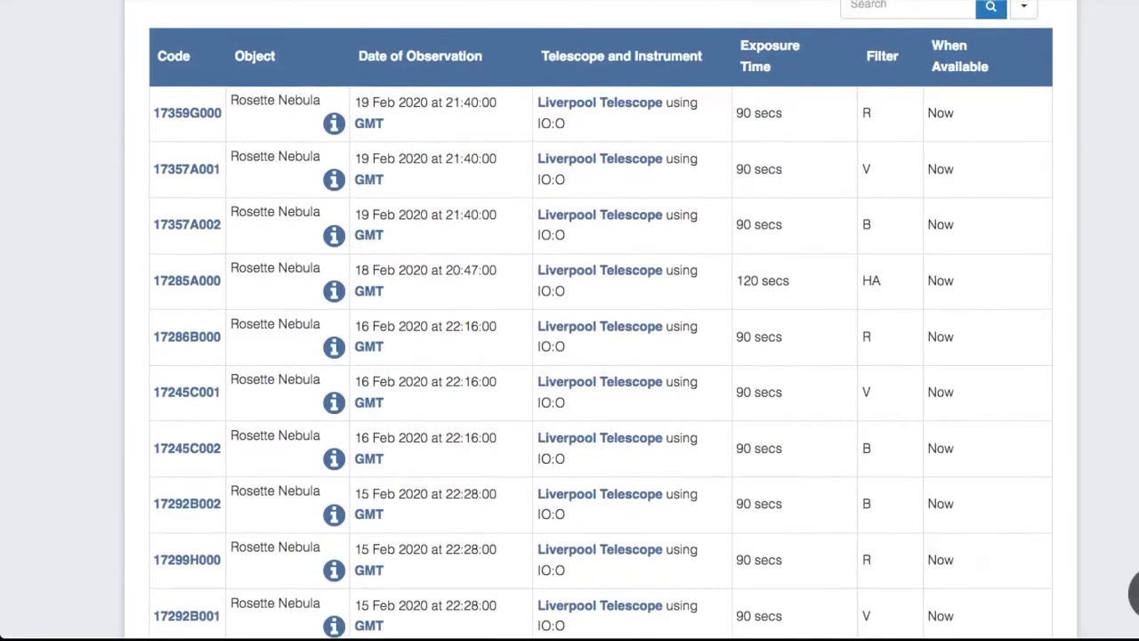
scroll(600, 320, "down", 1)
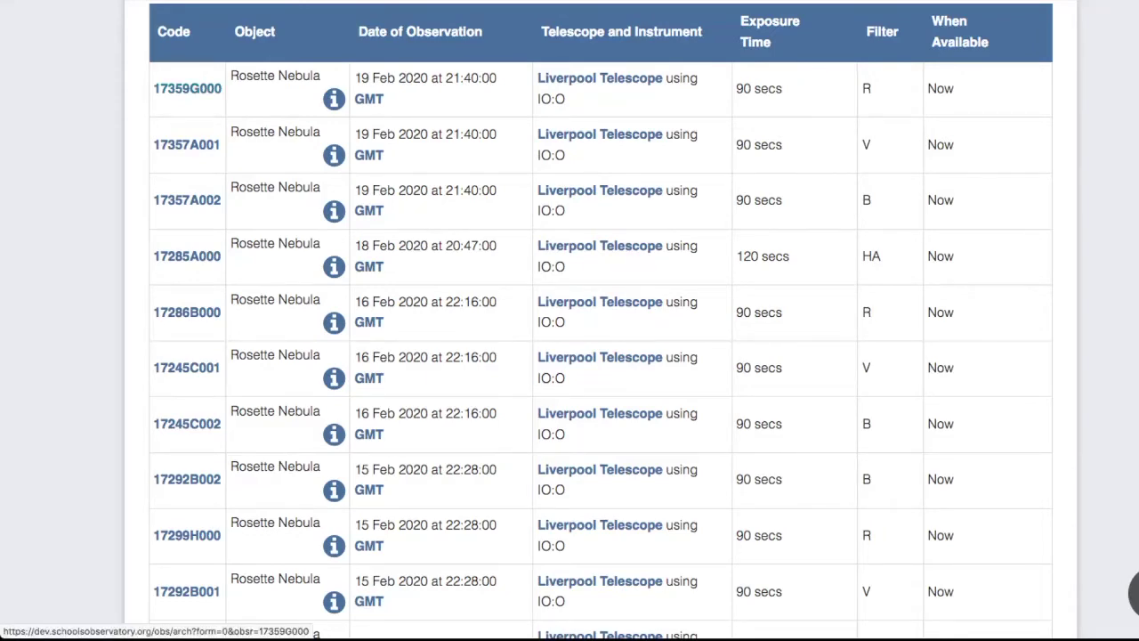
left_click(187, 88)
scroll(569, 320, "down", 3)
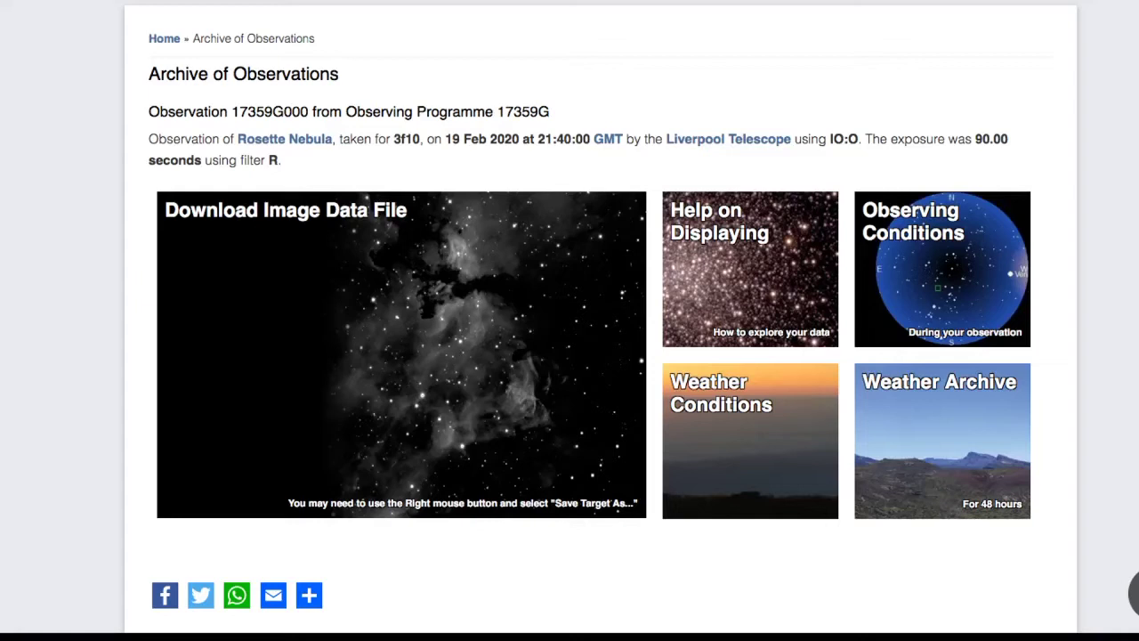
scroll(569, 320, "up", 2)
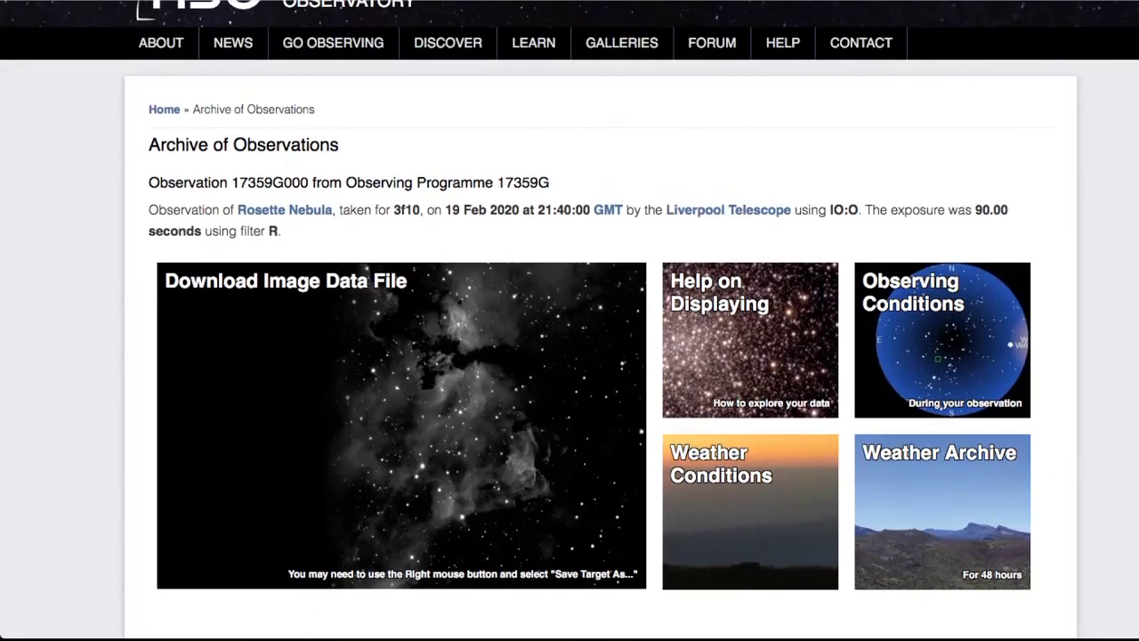
mouse_move(783, 43)
scroll(1134, 592, "down", 1)
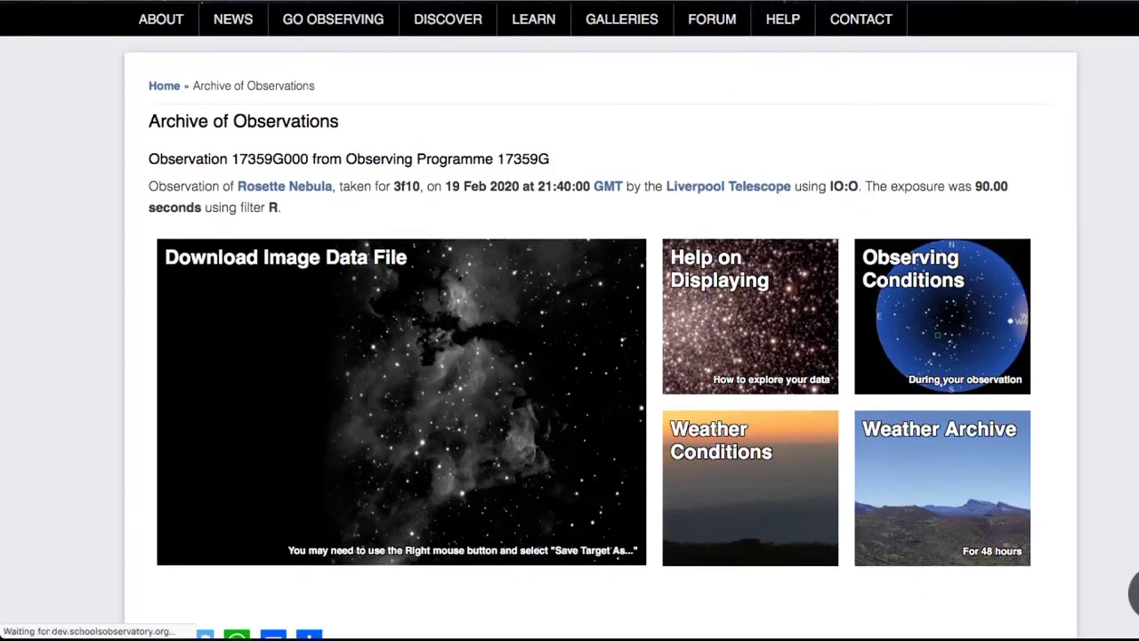
- Return to the Rosette Nebula results and examine the listed observations' dates, exposure times and filters
scroll(1135, 592, "down", 10)
scroll(1134, 592, "up", 1)
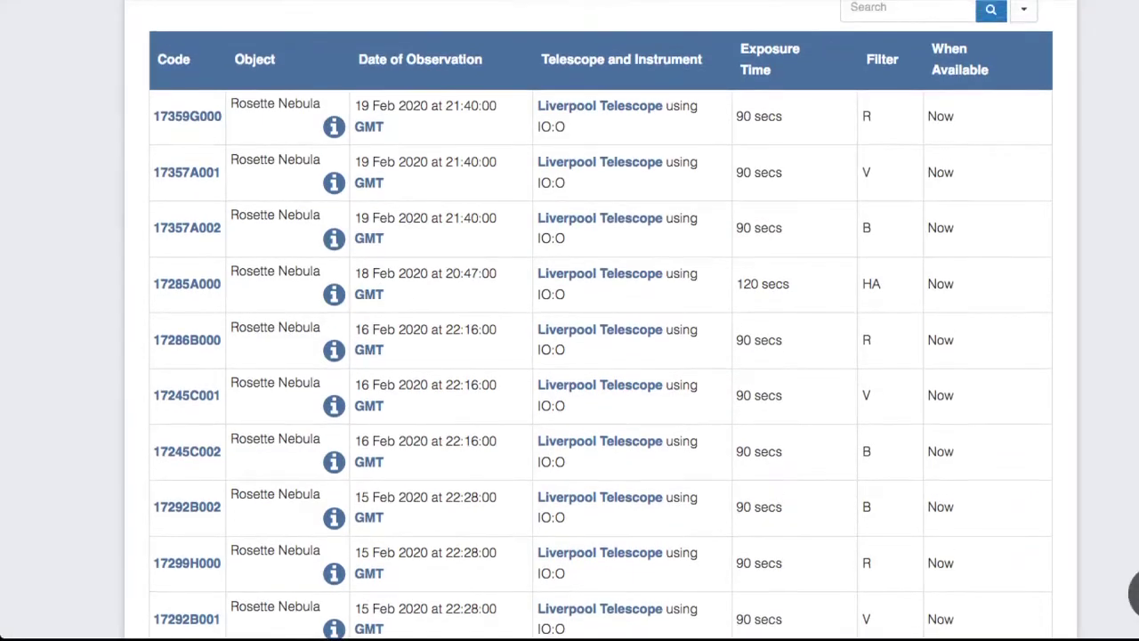
scroll(1134, 591, "down", 2)
scroll(1134, 591, "down", 4)
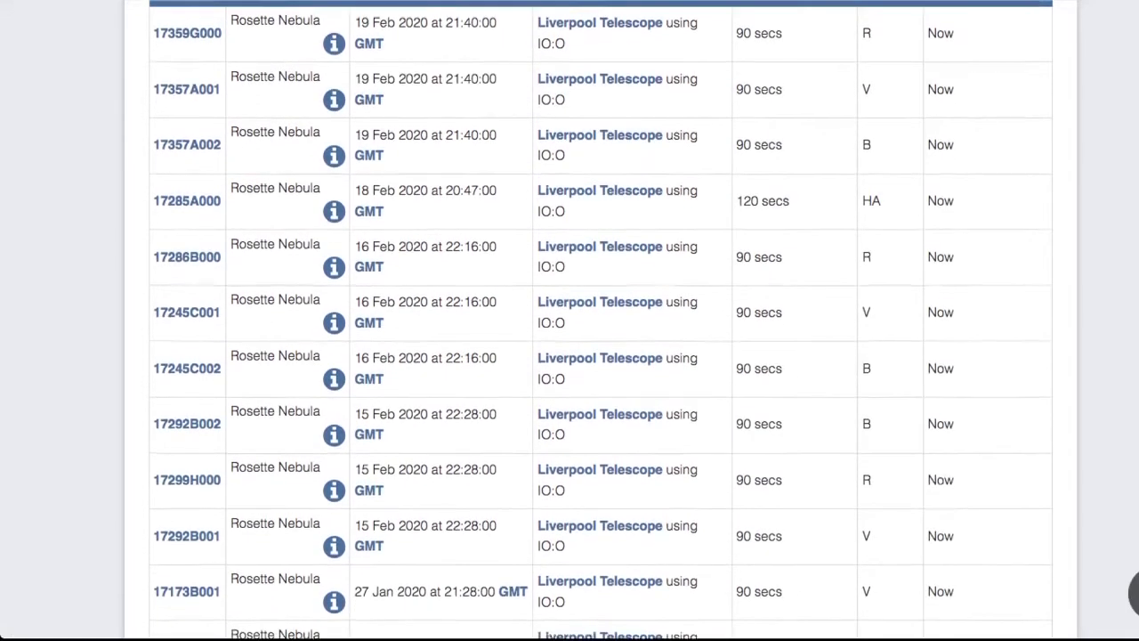
scroll(1134, 592, "up", 3)
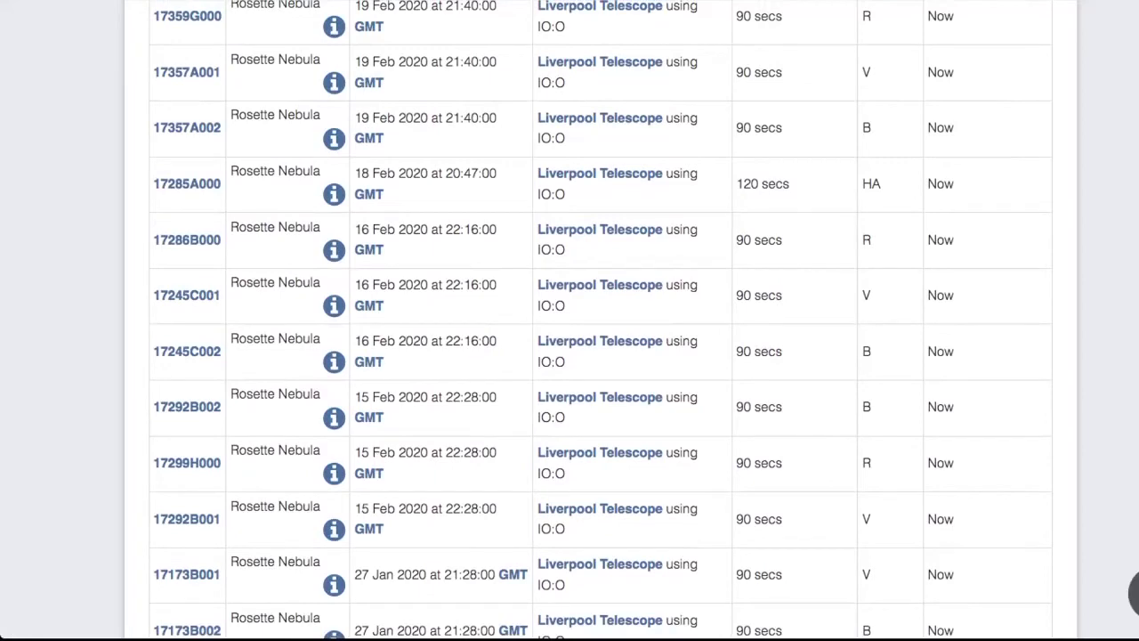
scroll(1134, 592, "up", 4)
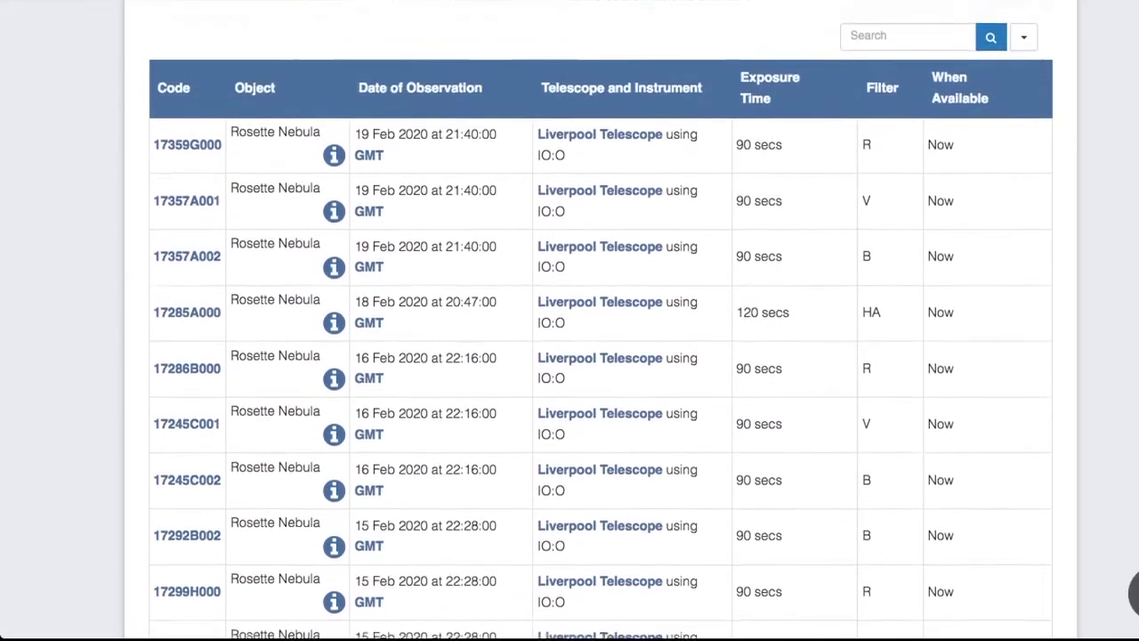
scroll(1134, 592, "up", 6)
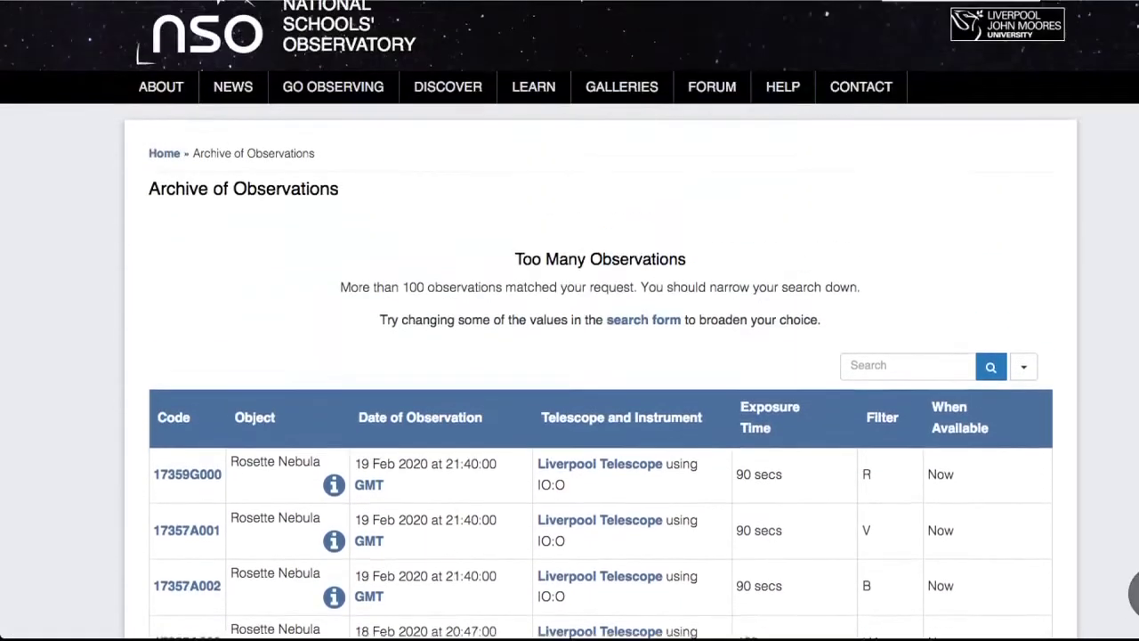
- Reopen the Archive of Observations and switch to its Advanced Search Form
mouse_move(333, 112)
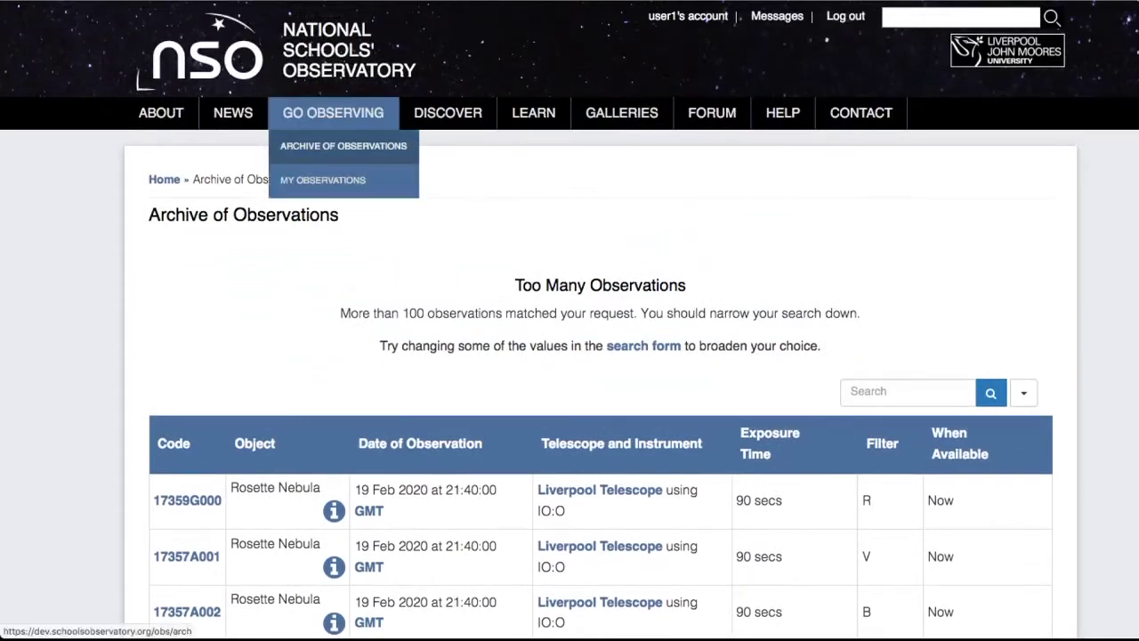
left_click(344, 146)
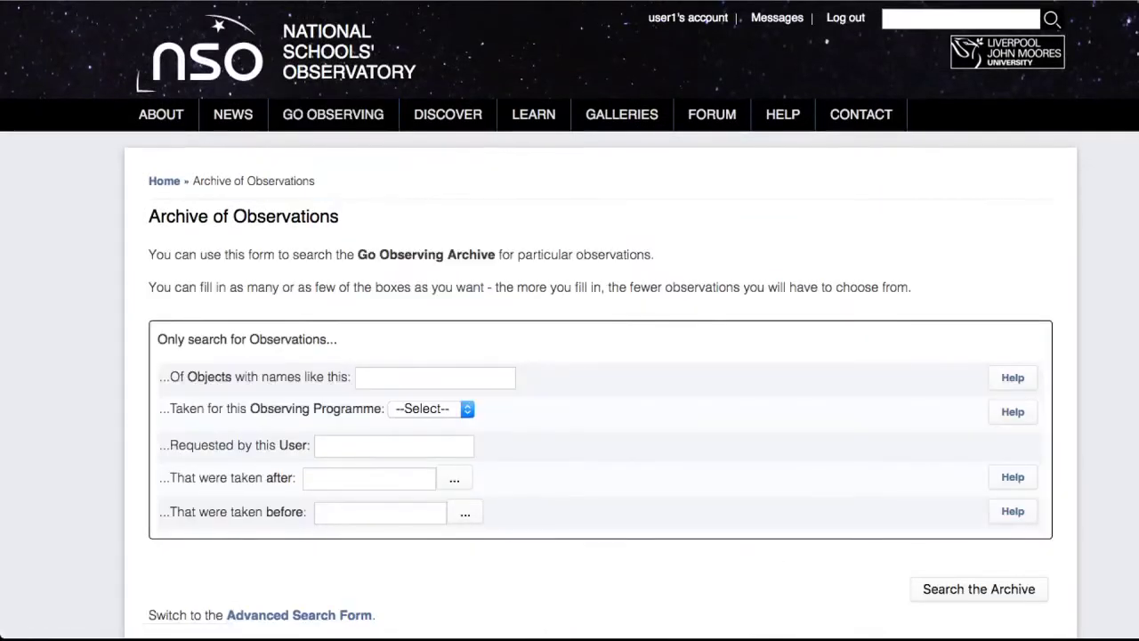
scroll(570, 356, "down", 3)
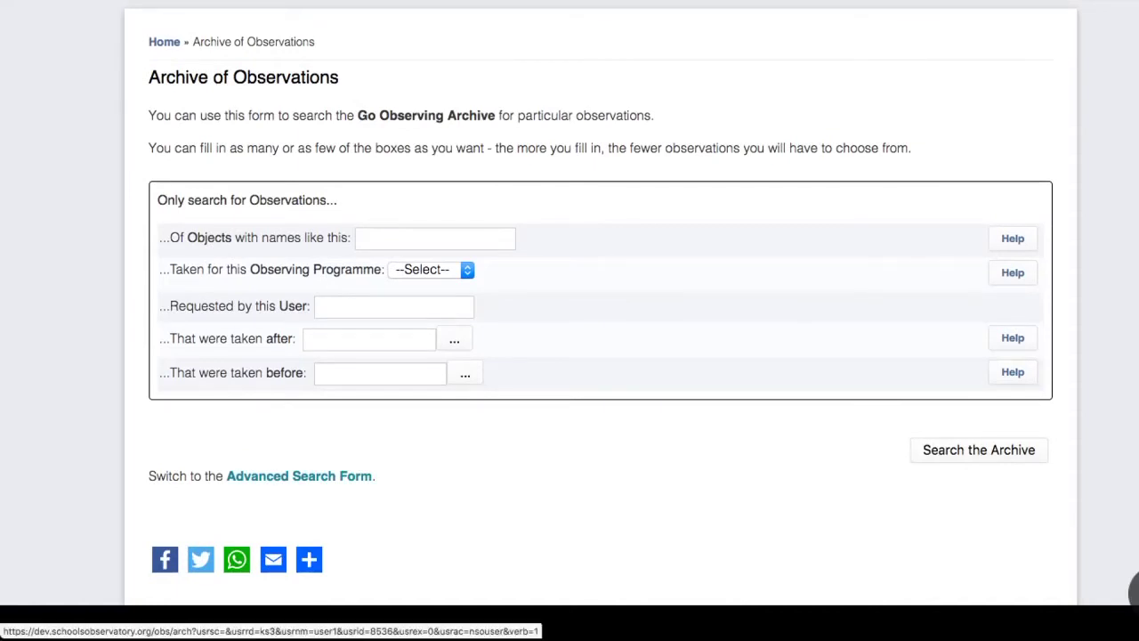
left_click(299, 476)
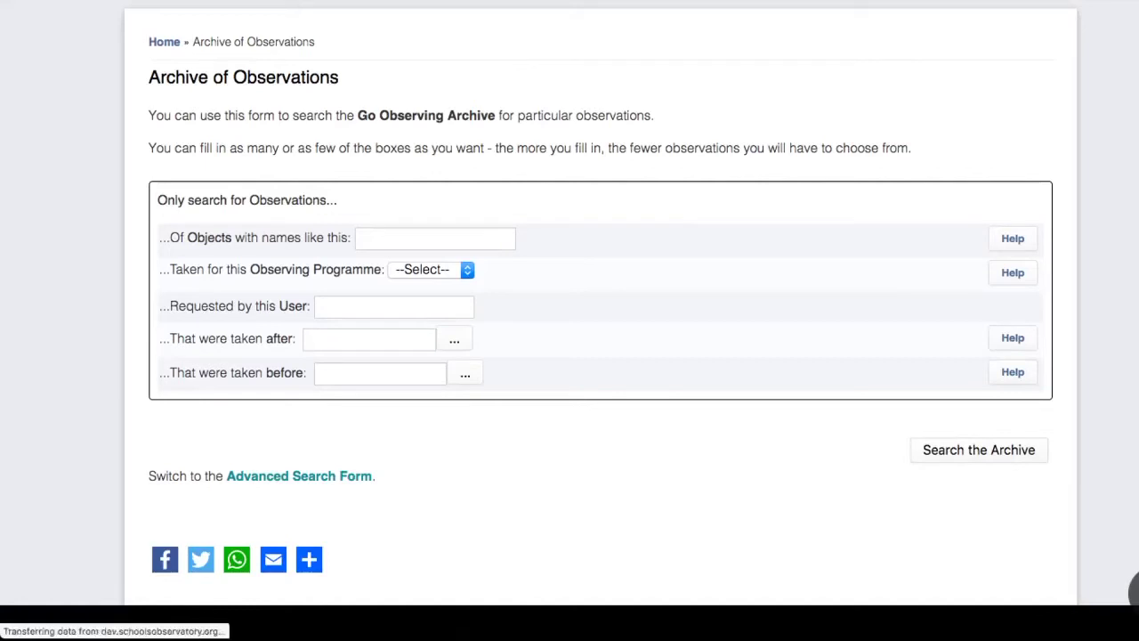
scroll(570, 356, "down", 3)
scroll(600, 356, "down", 3)
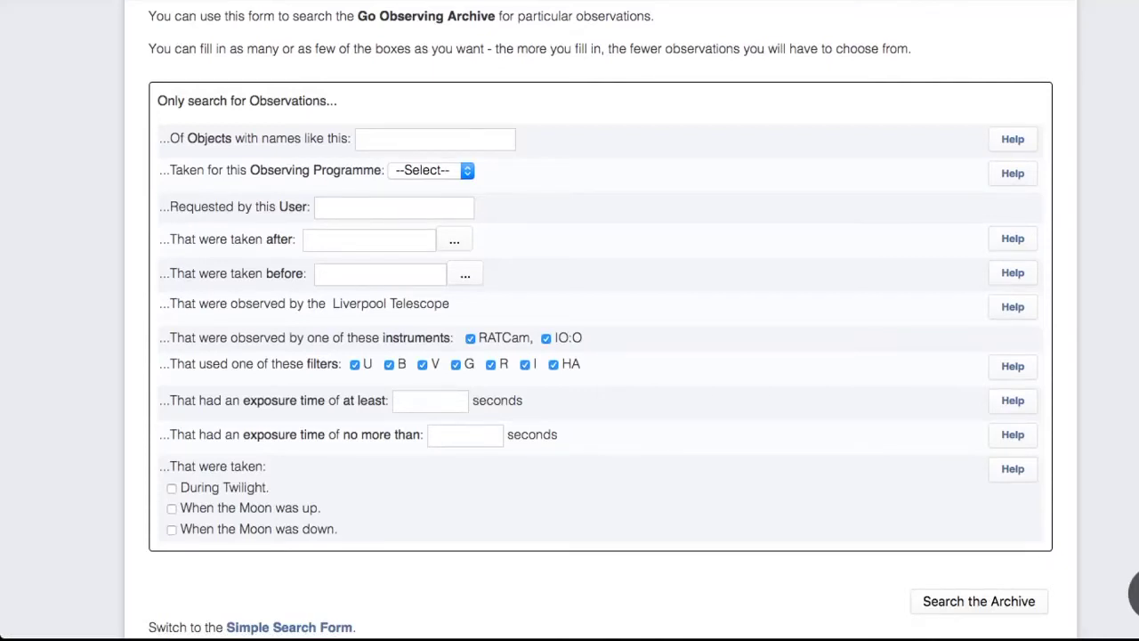
- Set the object name to "rosette" and the minimum exposure time to 90 seconds in the advanced search
left_click(434, 139)
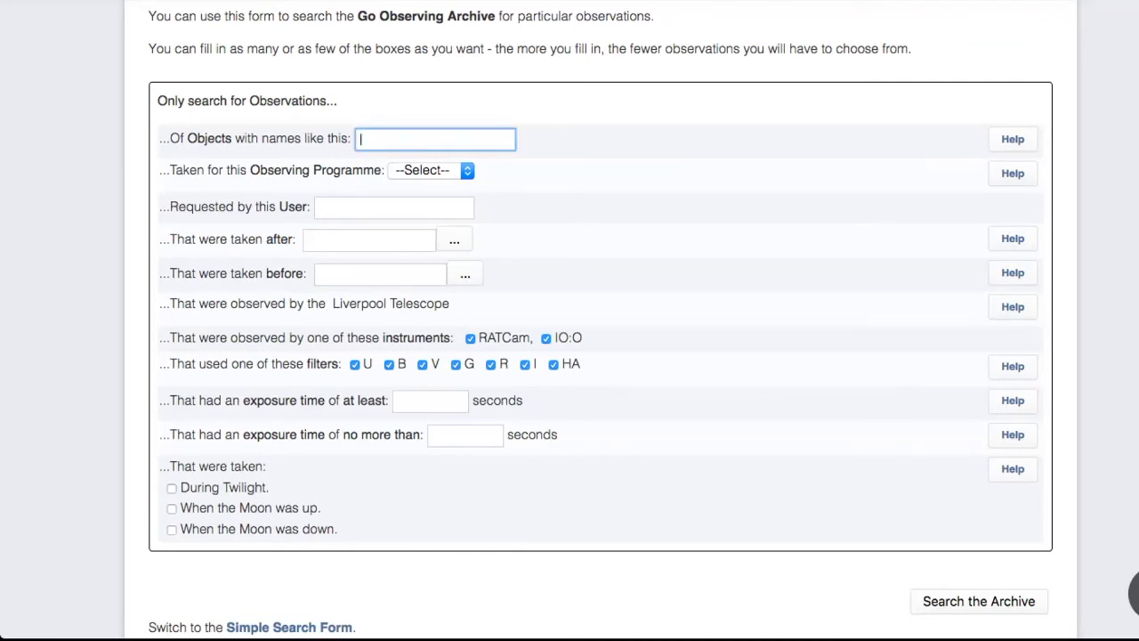
type("rosette")
left_click(430, 400)
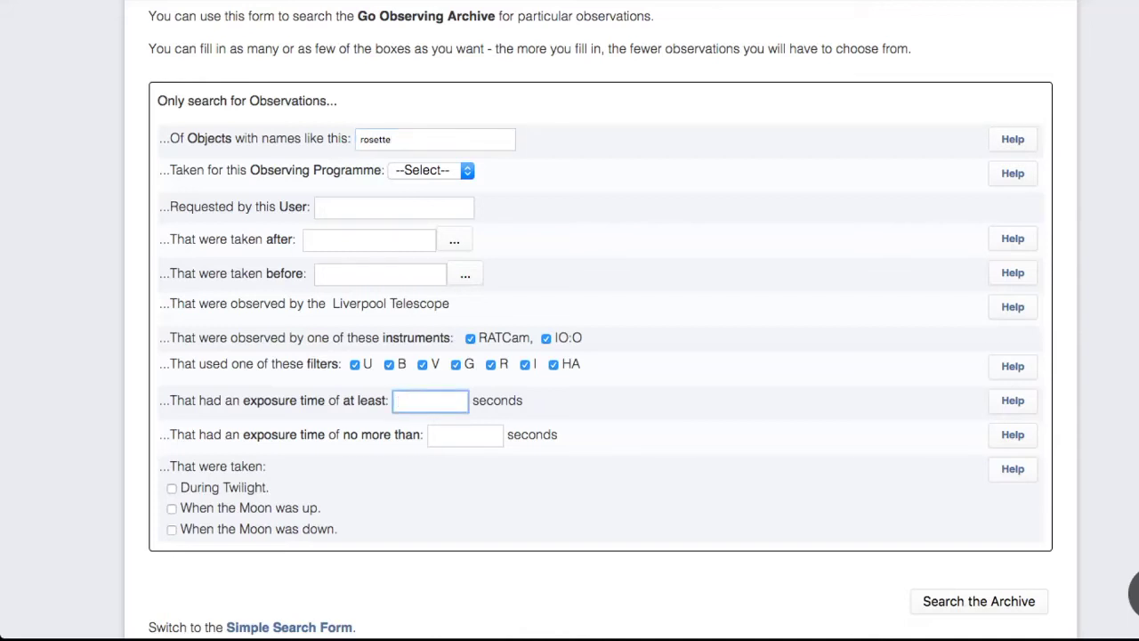
type("90")
left_click(979, 601)
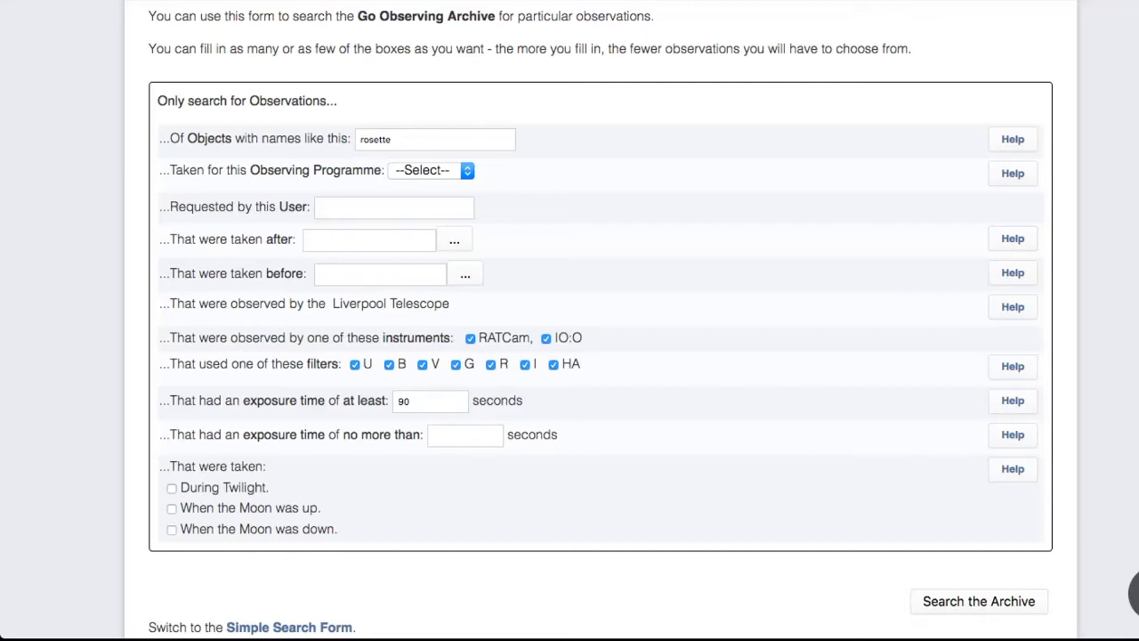
- Limit the search to observations taken when the Moon was down and exclude the U filter
left_click(172, 529)
left_click(355, 364)
scroll(601, 318, "down", 1)
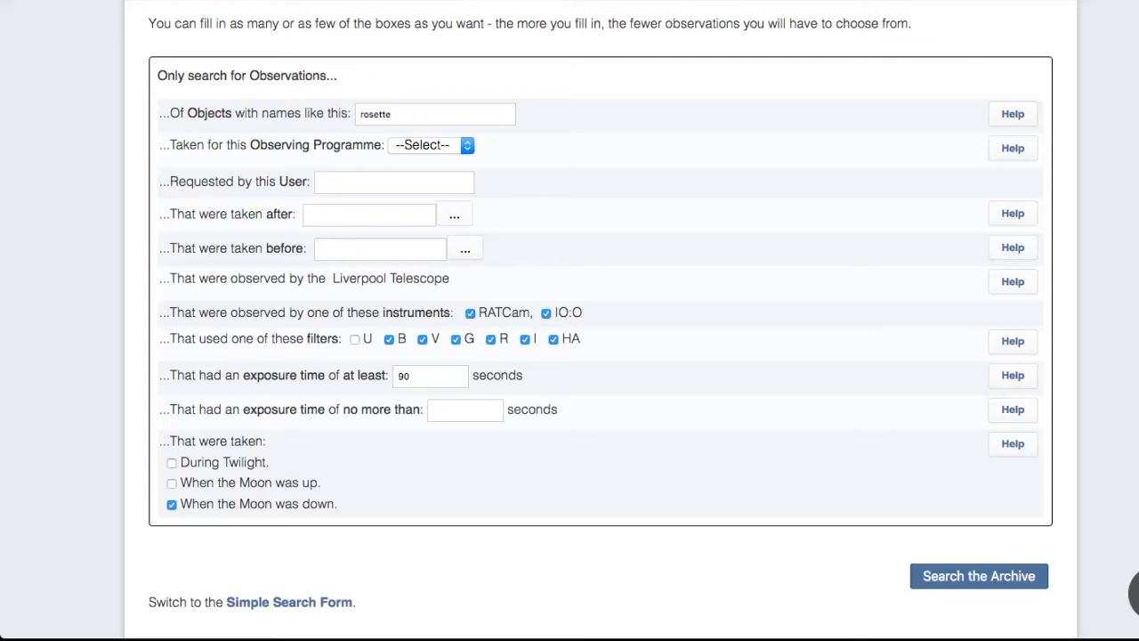
- Run the advanced archive search and look through the dates, exposure times and filters of the matching Rosette Nebula observations
left_click(979, 576)
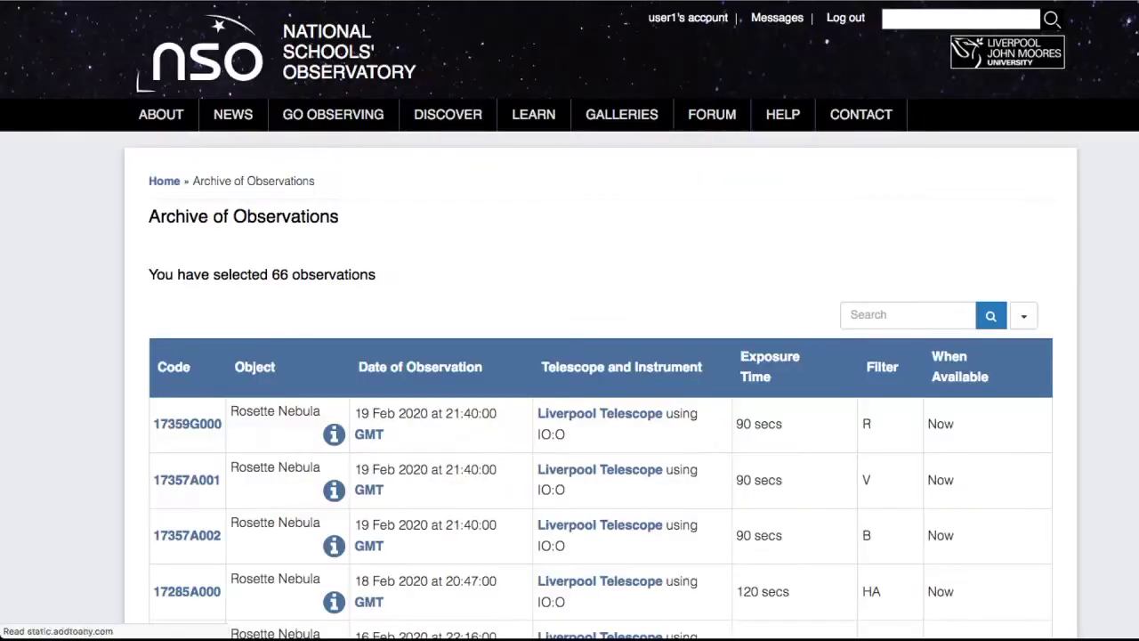
scroll(1131, 591, "down", 7)
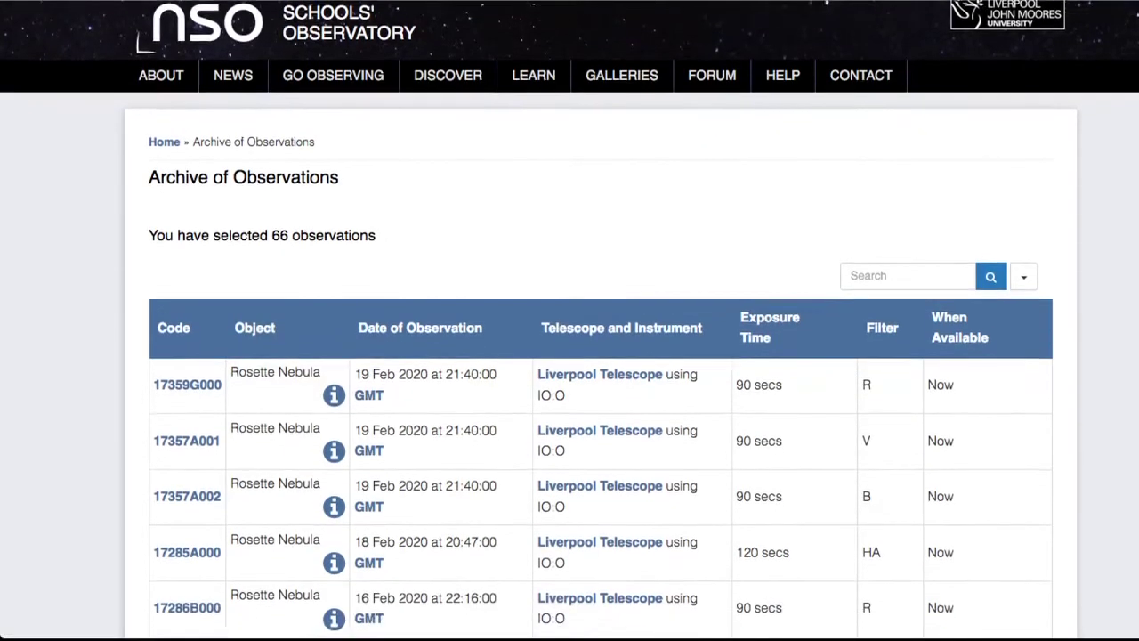
scroll(1131, 592, "down", 1)
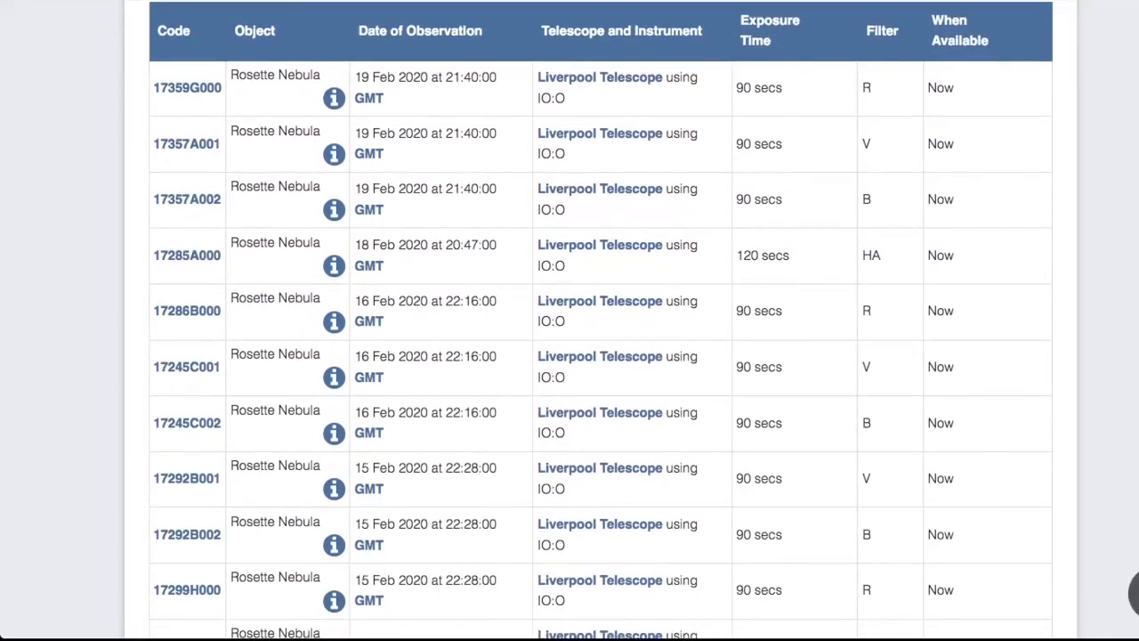
scroll(1132, 591, "down", 3)
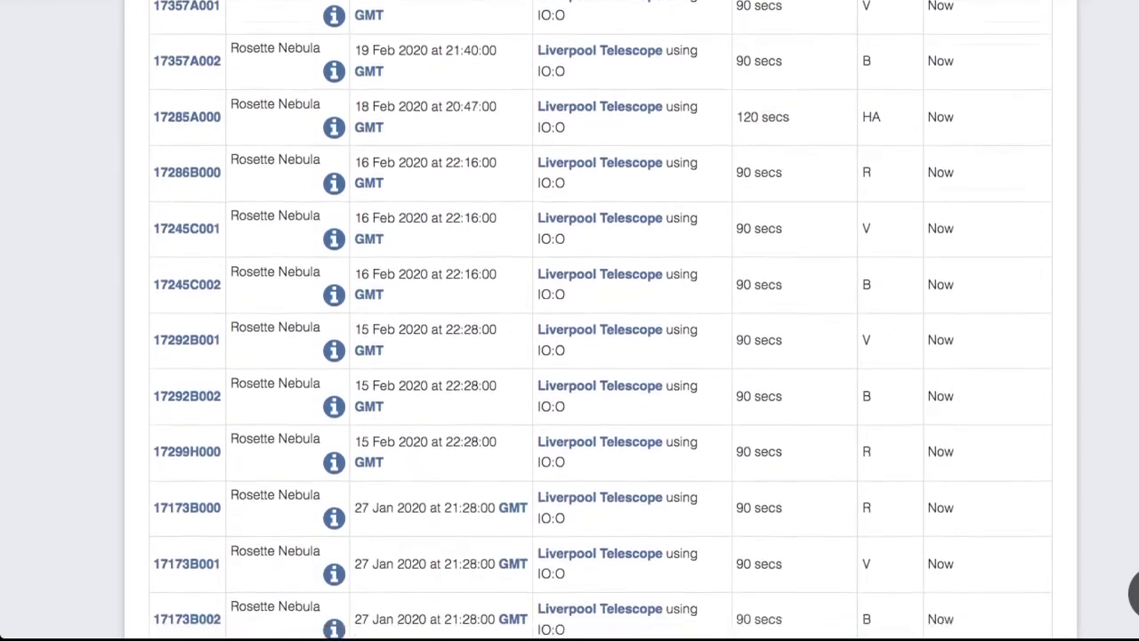
scroll(1131, 591, "down", 4)
scroll(1131, 592, "up", 3)
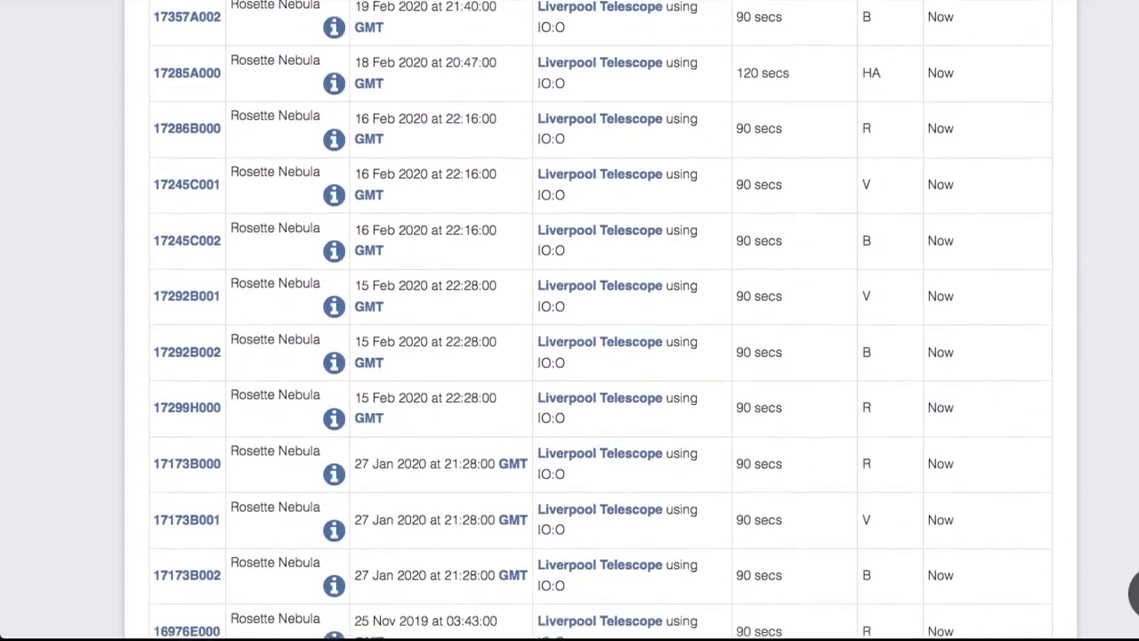
scroll(1132, 591, "up", 3)
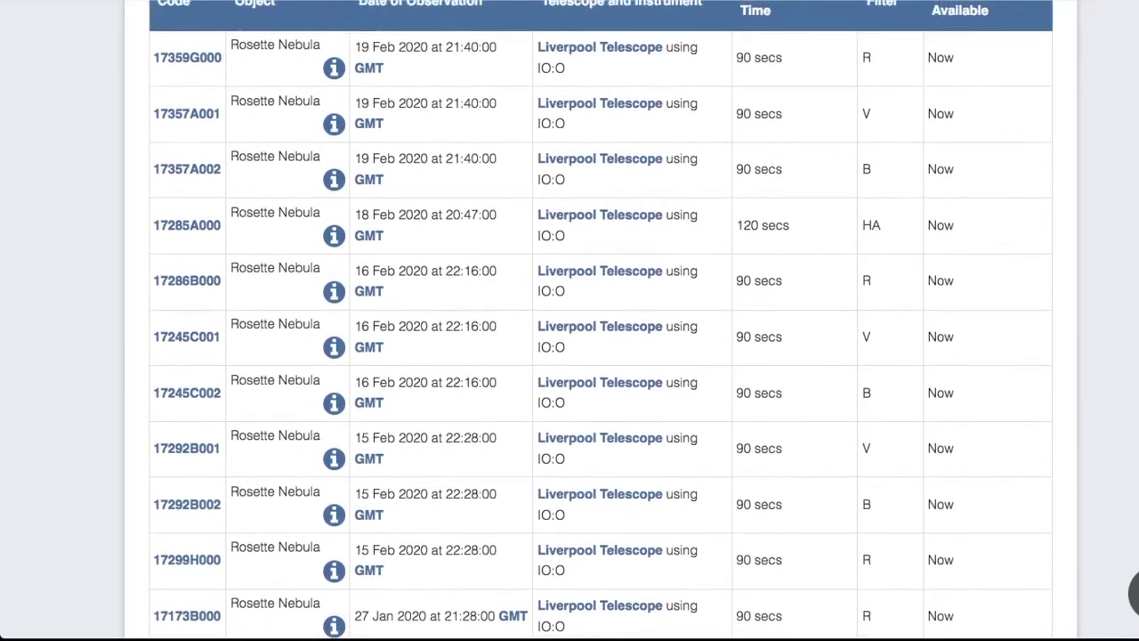
scroll(1131, 591, "up", 1)
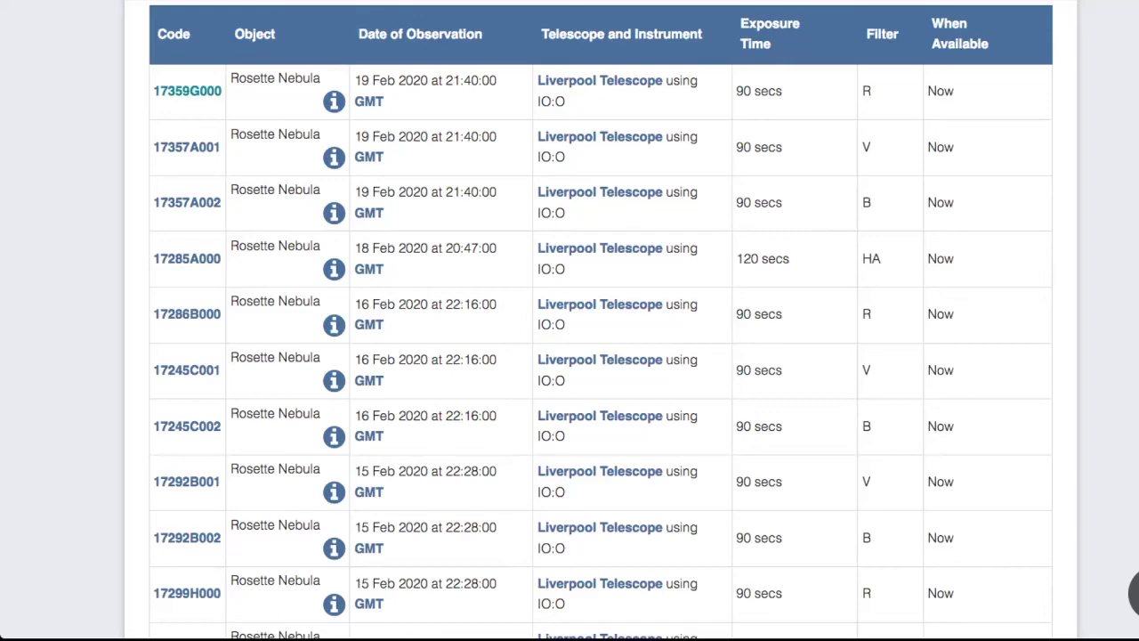
- Open the R-filter Rosette Nebula observation 17359G000 and examine its image preview, observation details and data options
left_click(186, 90)
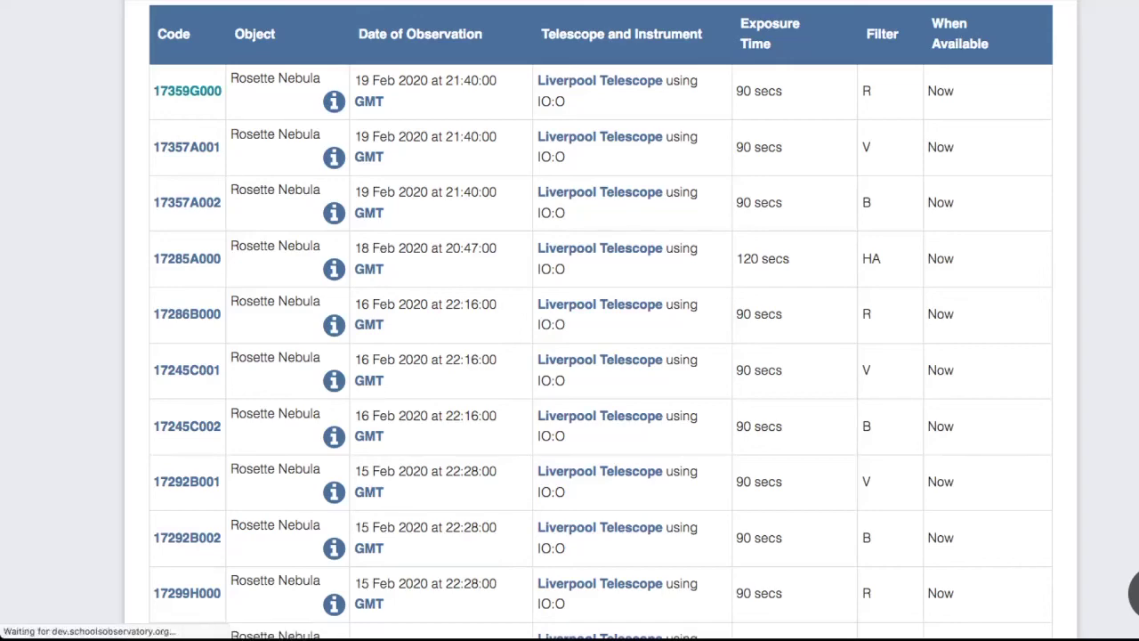
scroll(160, 142, "down", 1)
scroll(569, 356, "down", 2)
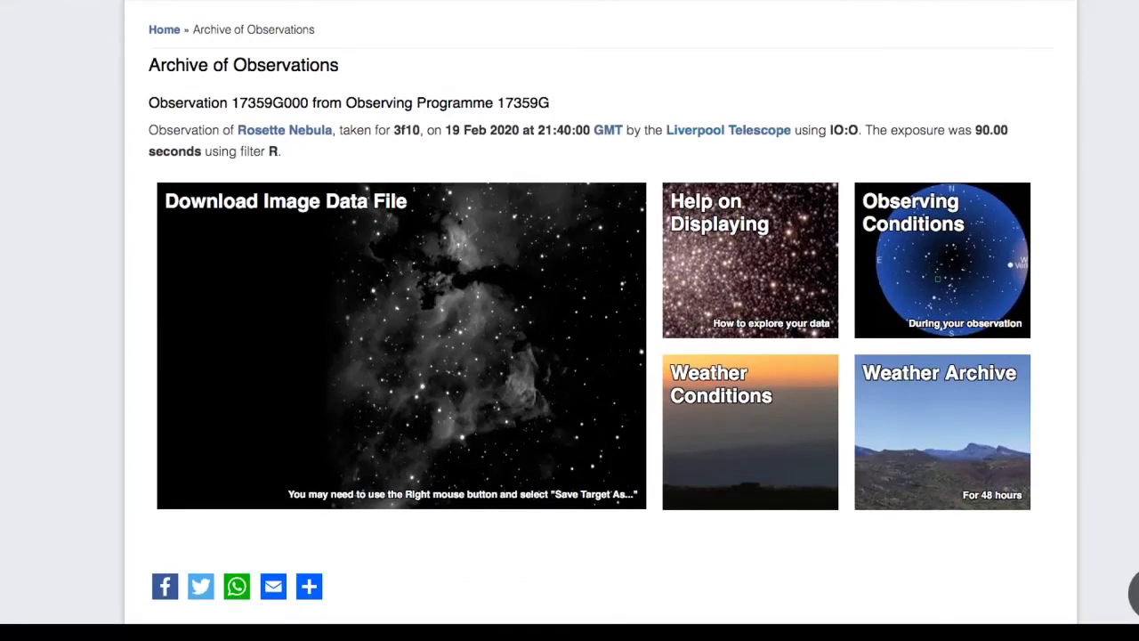
scroll(569, 321, "up", 3)
- Go back through the results list to the filled-in advanced search form and submit the same archive search again
mouse_move(783, 114)
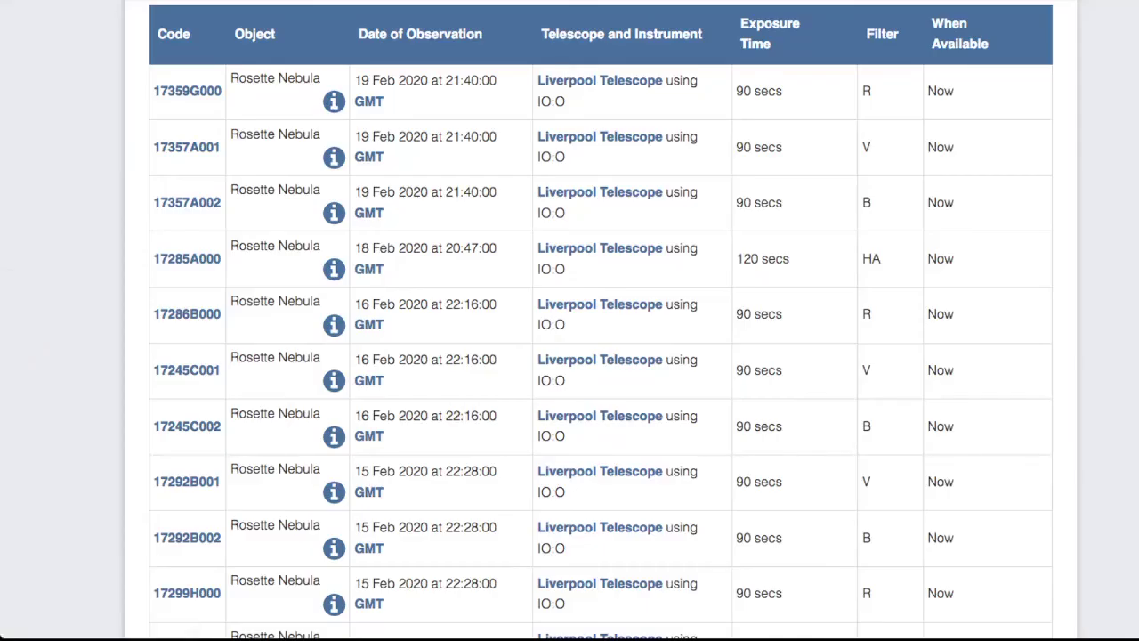
scroll(1013, 214, "left", 5)
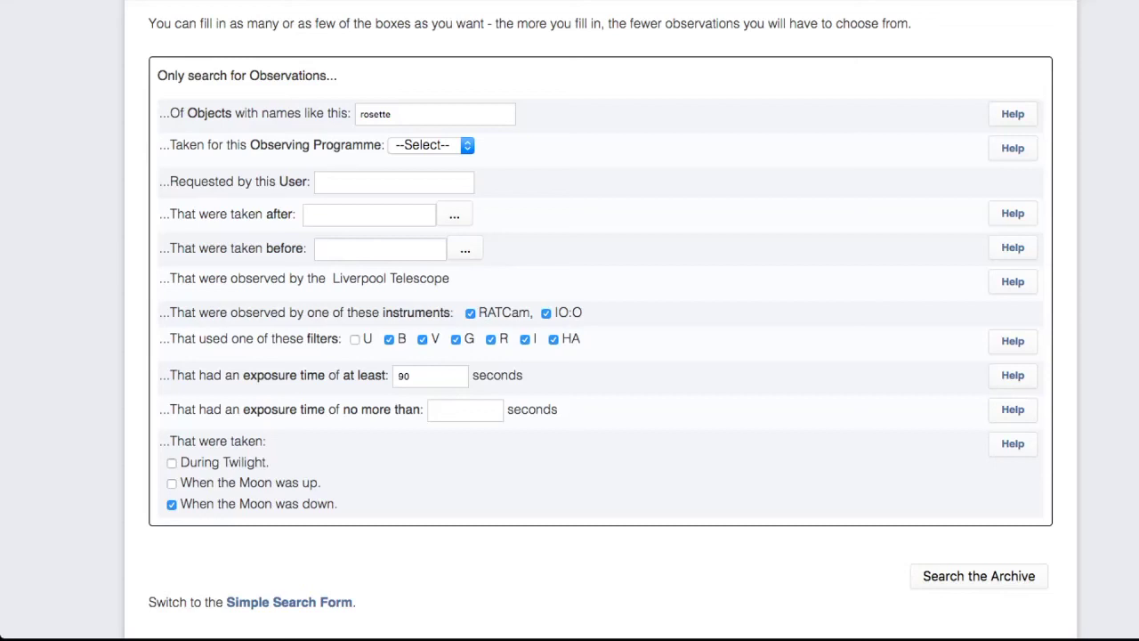
left_click(979, 575)
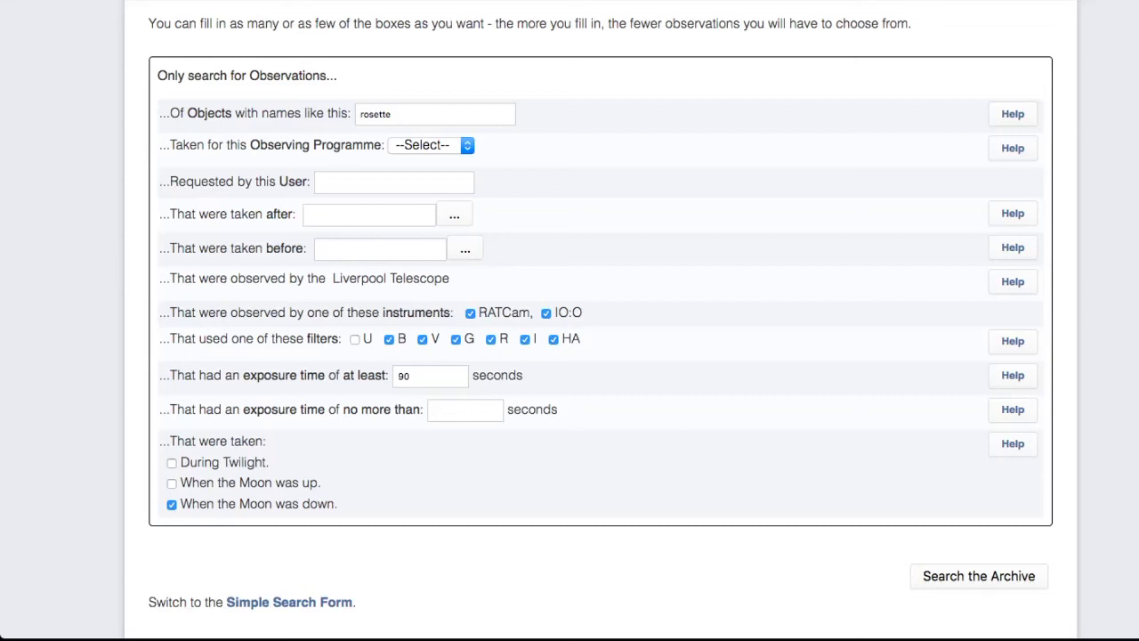